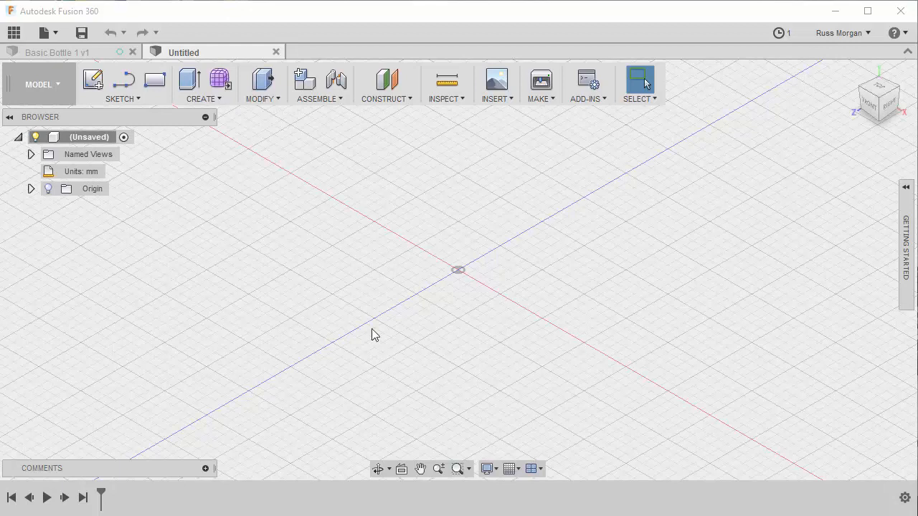
Start a new sketch on the vertical YZ origin plane, viewed from the right.
left_click(93, 81)
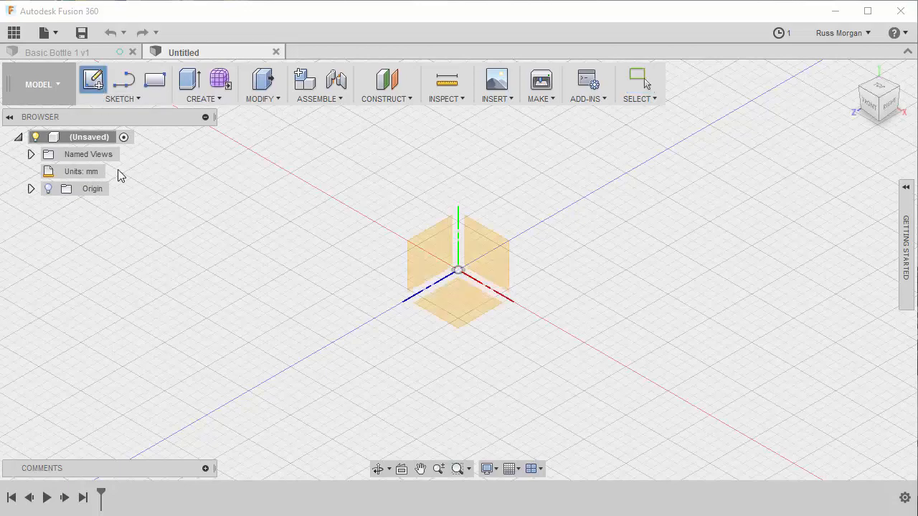
left_click(439, 244)
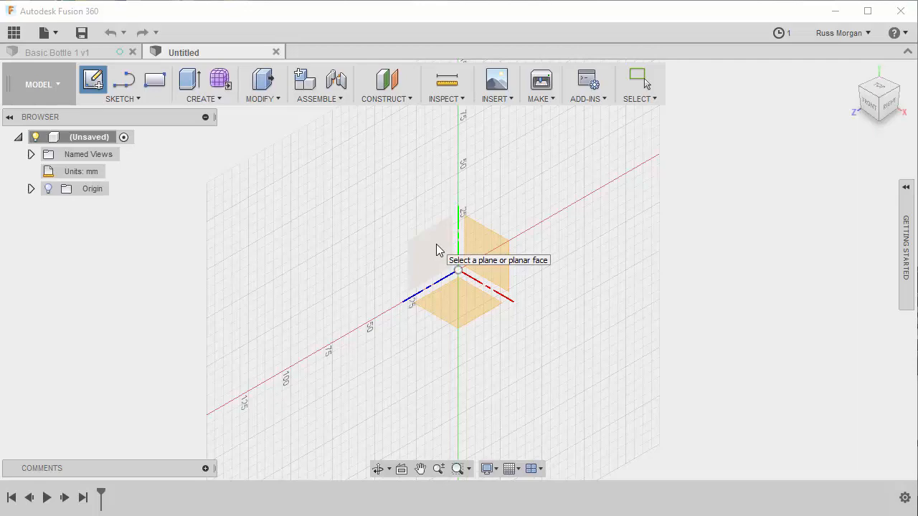
left_click(436, 244)
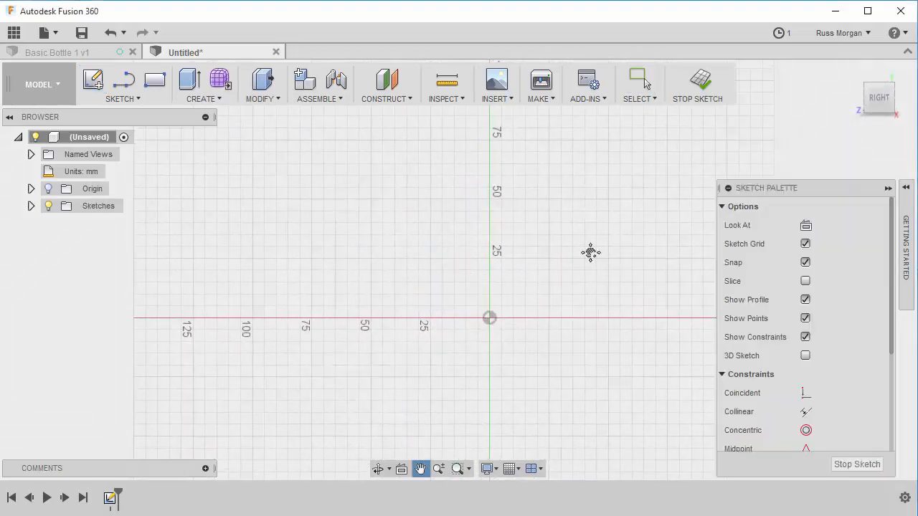
Draw a 30 mm horizontal base line from the origin, on the side away from positive Z.
middle_click_drag(590, 251, 573, 351)
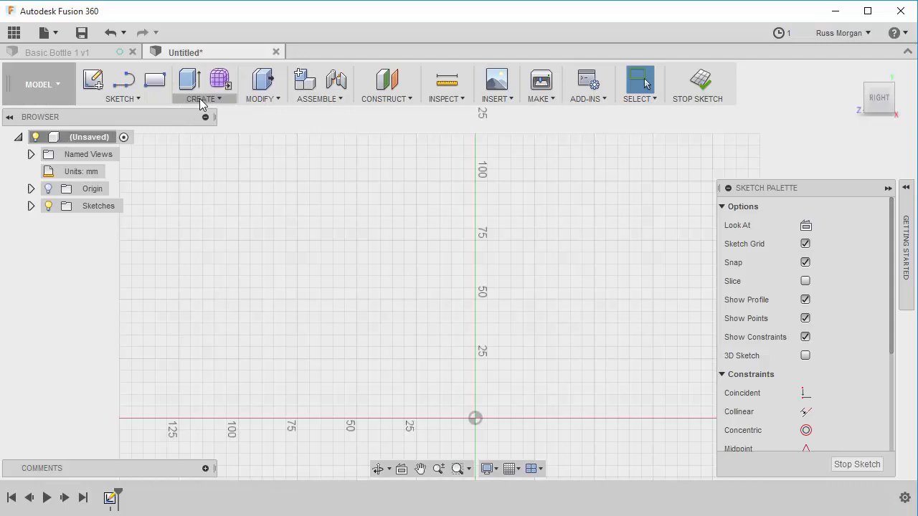
left_click(137, 97)
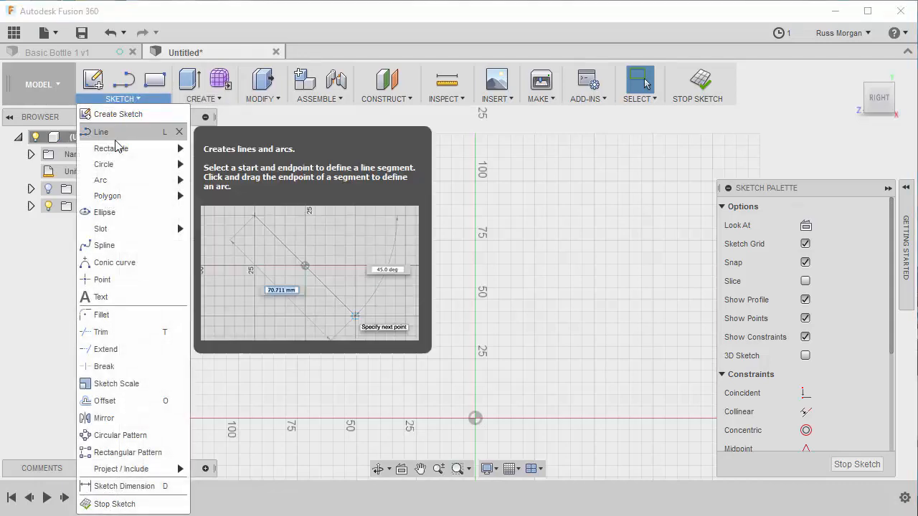
mouse_move(120, 151)
left_click(100, 131)
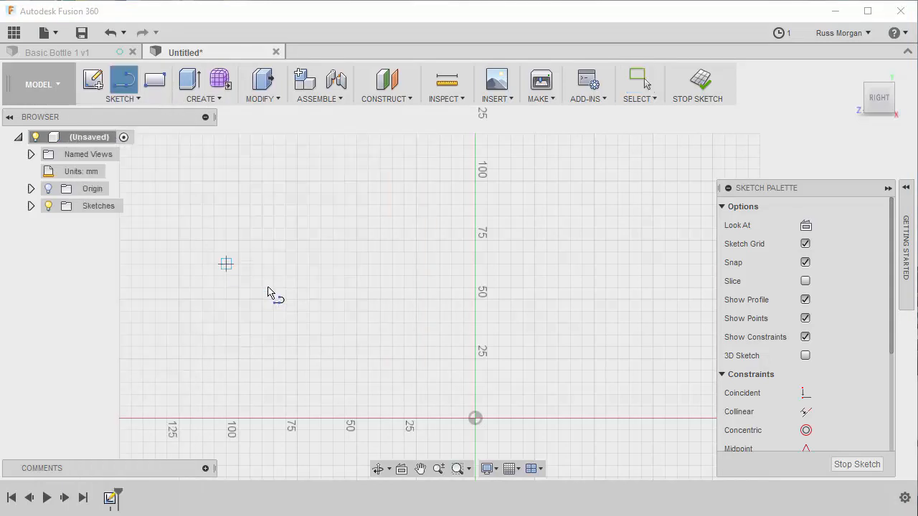
left_click(473, 421)
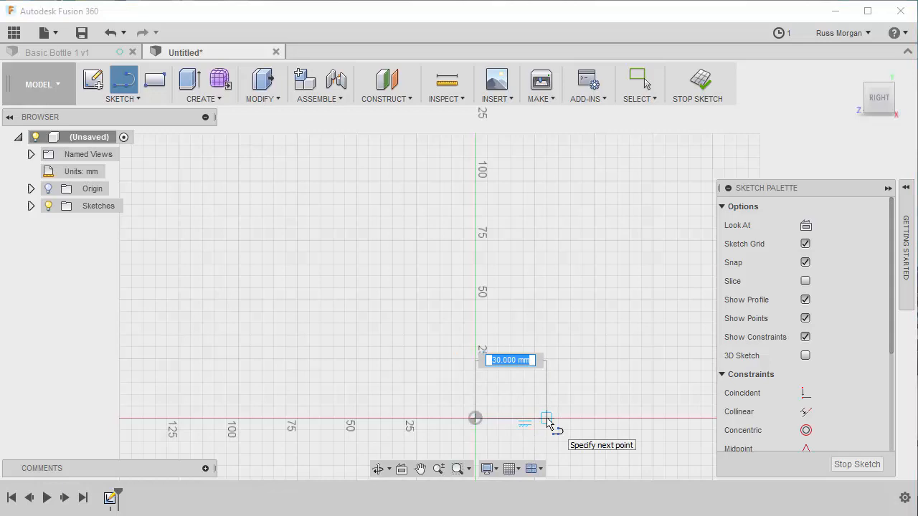
left_click(547, 418)
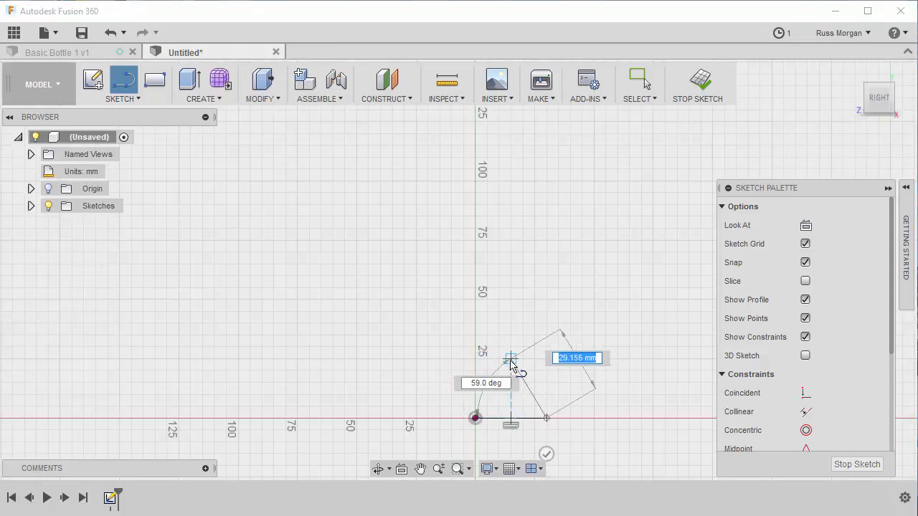
key("Escape")
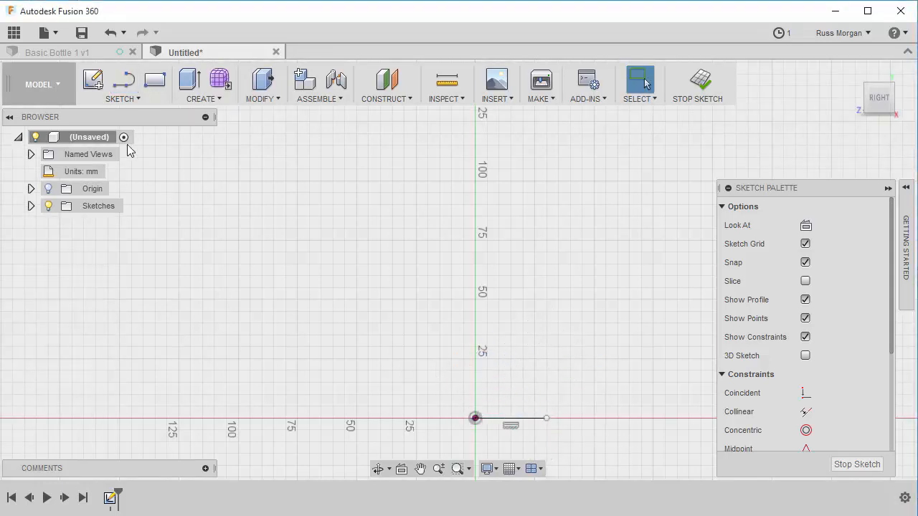
Draw a 210 mm vertical line straight up from the origin as the bottle's centre line.
left_click(123, 81)
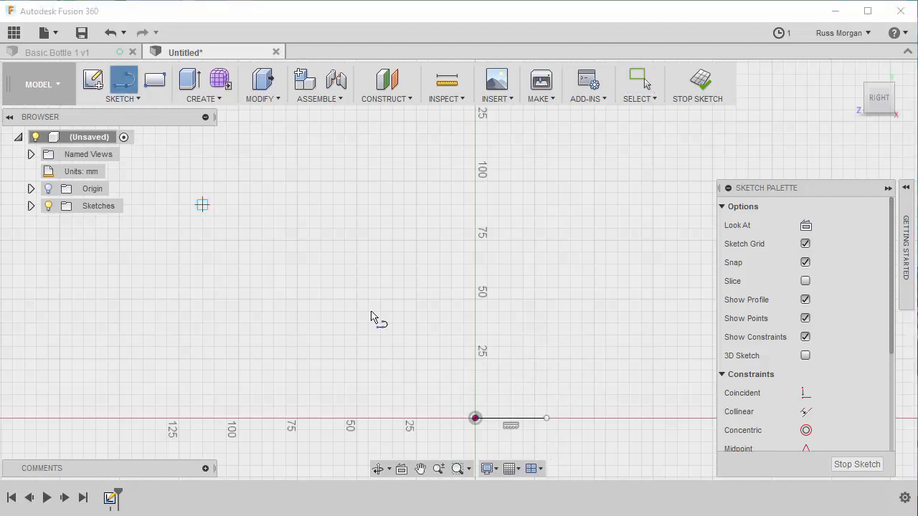
left_click(475, 417)
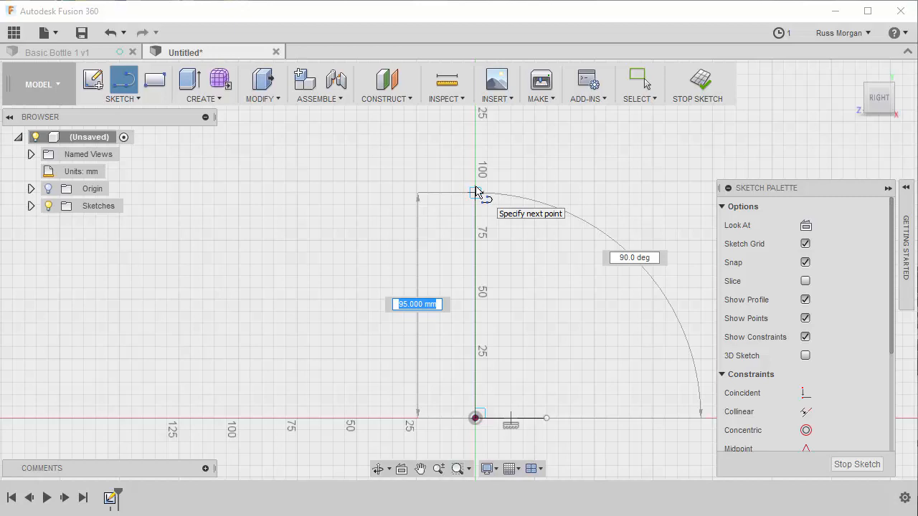
type("210")
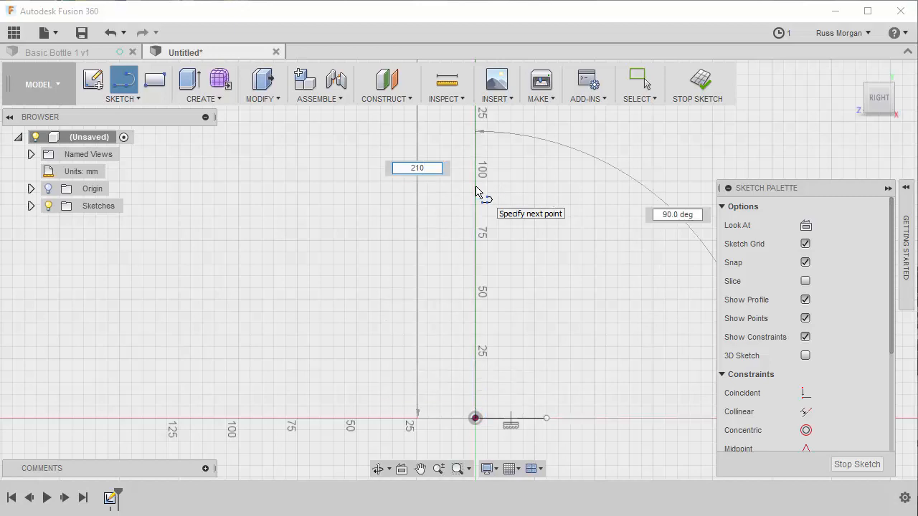
key("Return")
key("Escape")
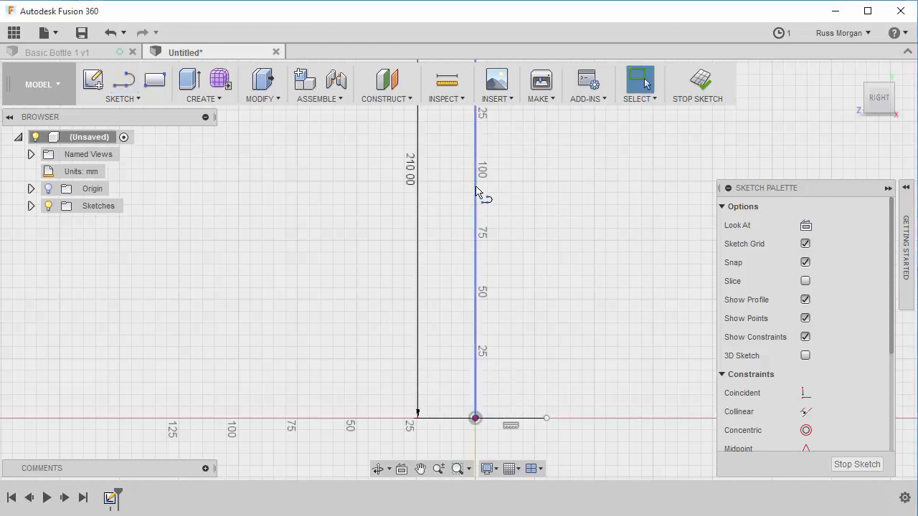
Draw a 25 mm horizontal line from the upper end of the centre line, on the same side as the base line.
middle_click_drag(528, 205, 480, 361)
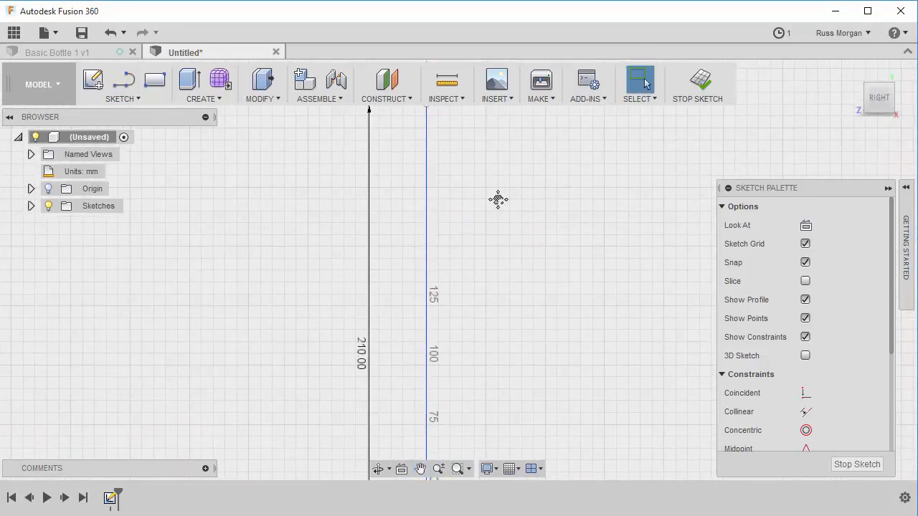
middle_click_drag(498, 200, 475, 307)
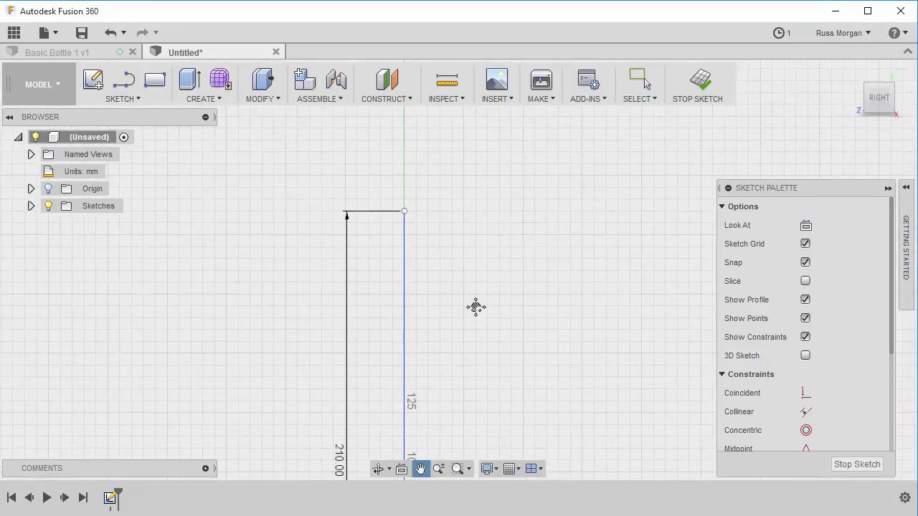
left_click(123, 80)
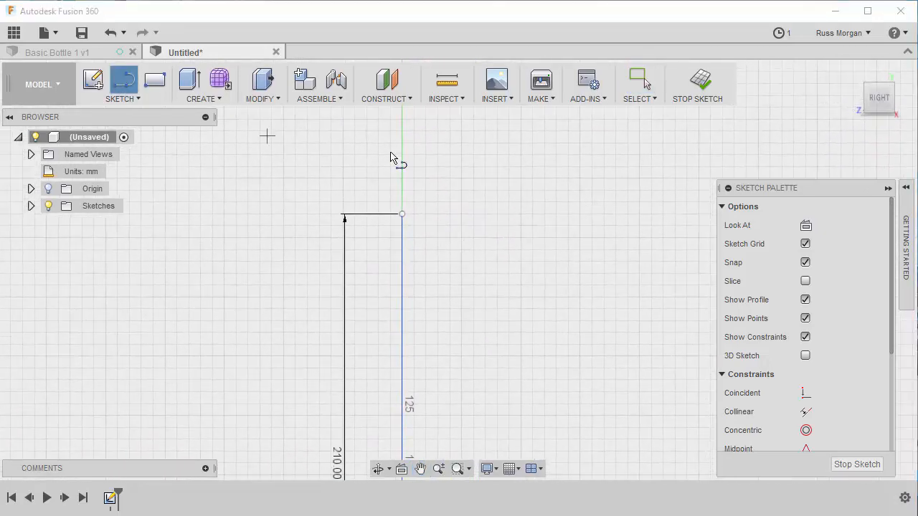
left_click(402, 213)
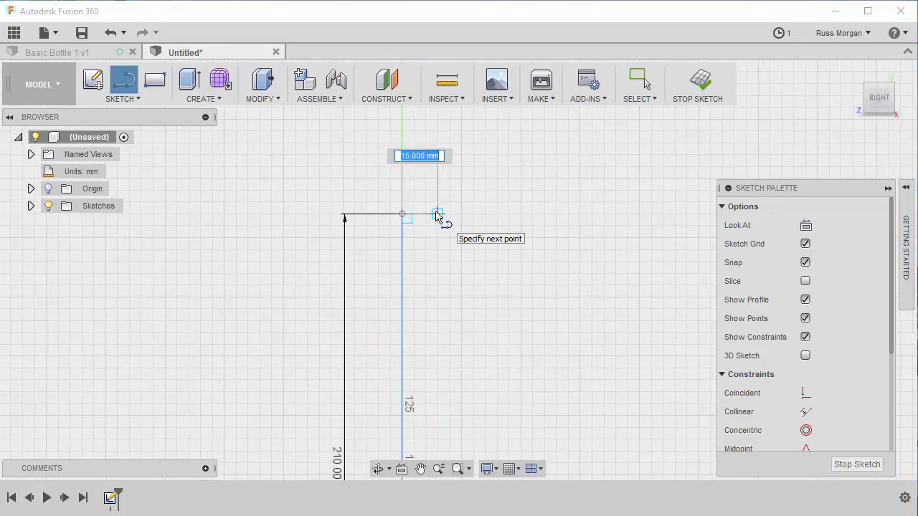
type("25")
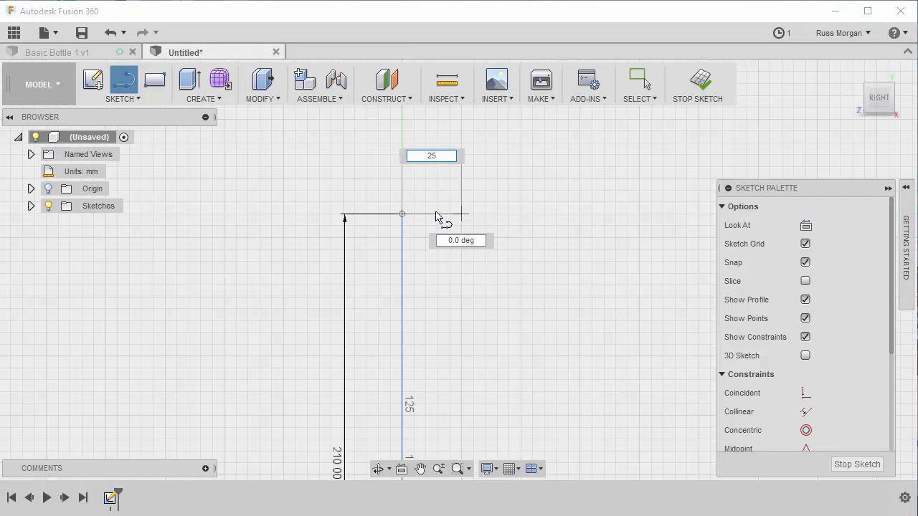
key("Return")
key("Escape")
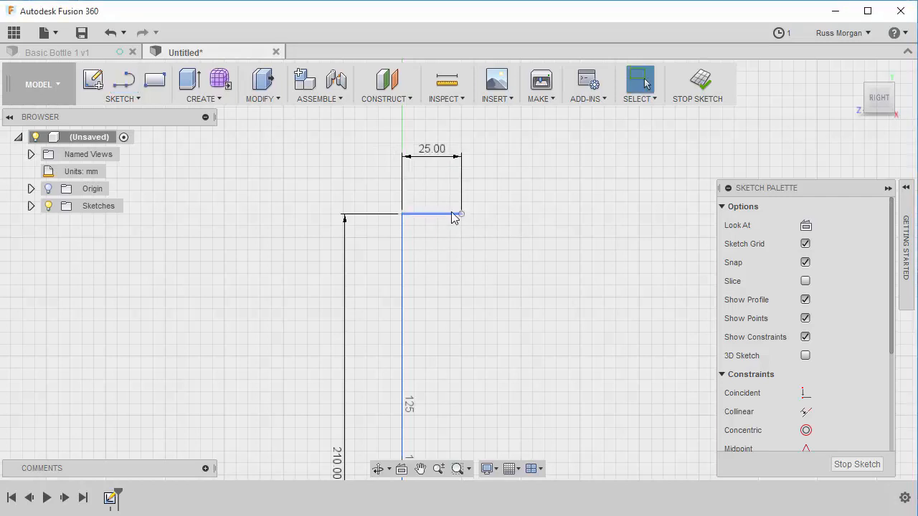
Draw a 30 mm vertical line down from the outer end of the 25 mm line to form the neck.
left_click(123, 80)
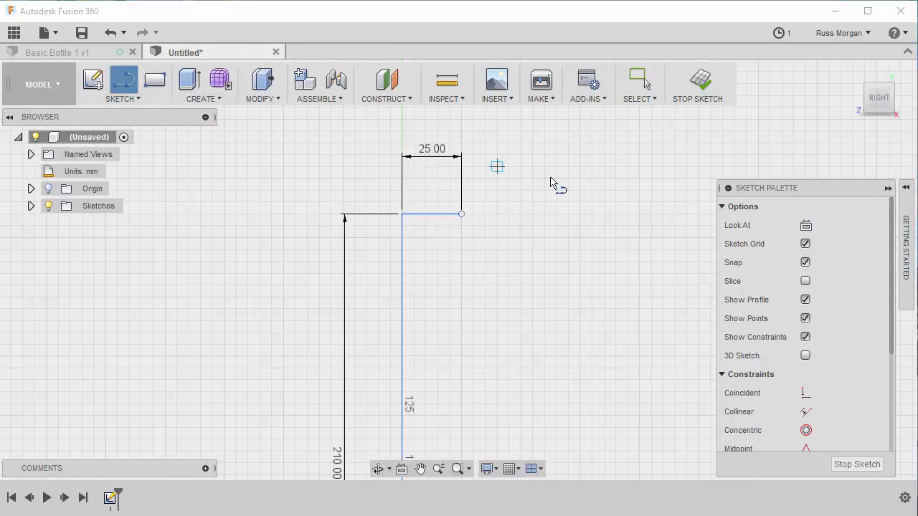
left_click(462, 215)
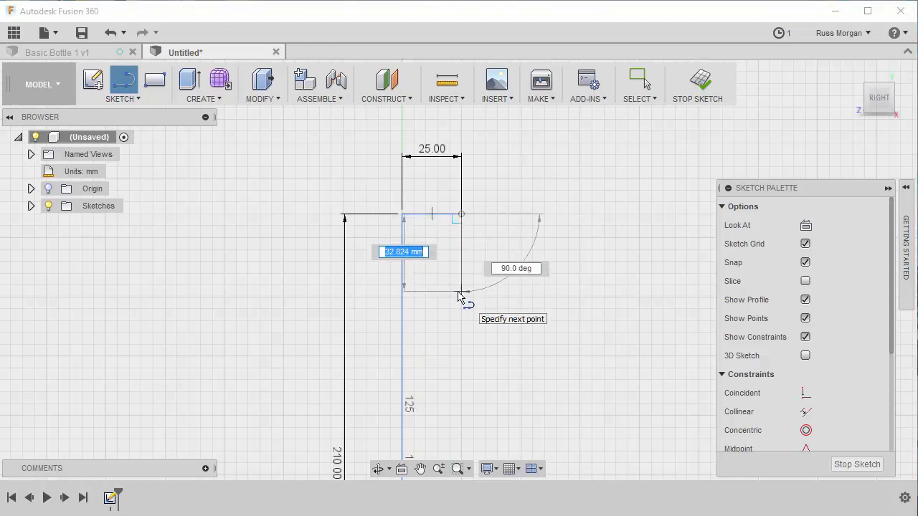
type("30")
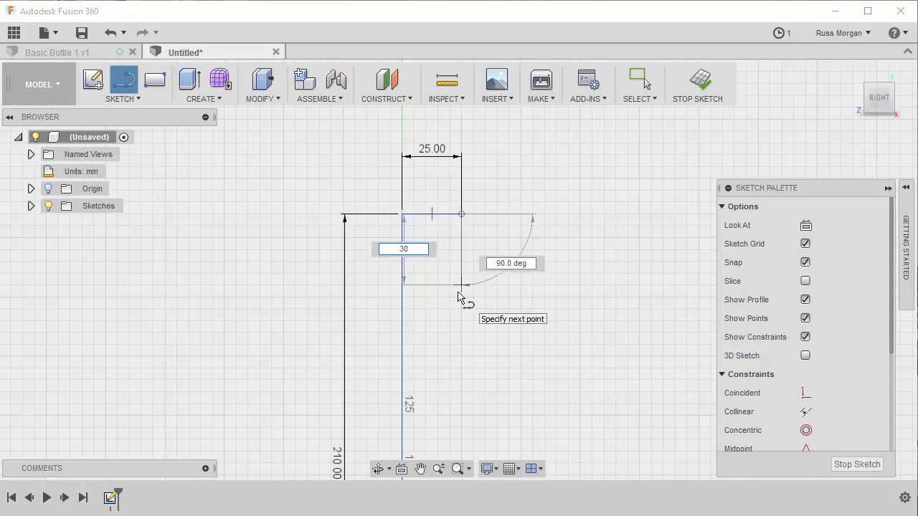
key("Return")
key("Escape")
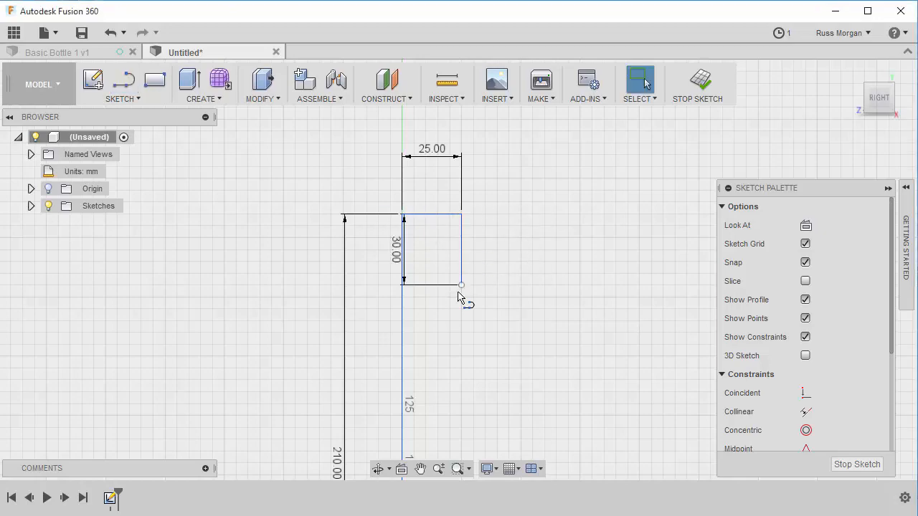
Draw an outward-bulging 3-point arc from the neck's lower end to a point about 50 mm from the centre line and 100 mm above the base.
scroll(538, 277, "down", 4)
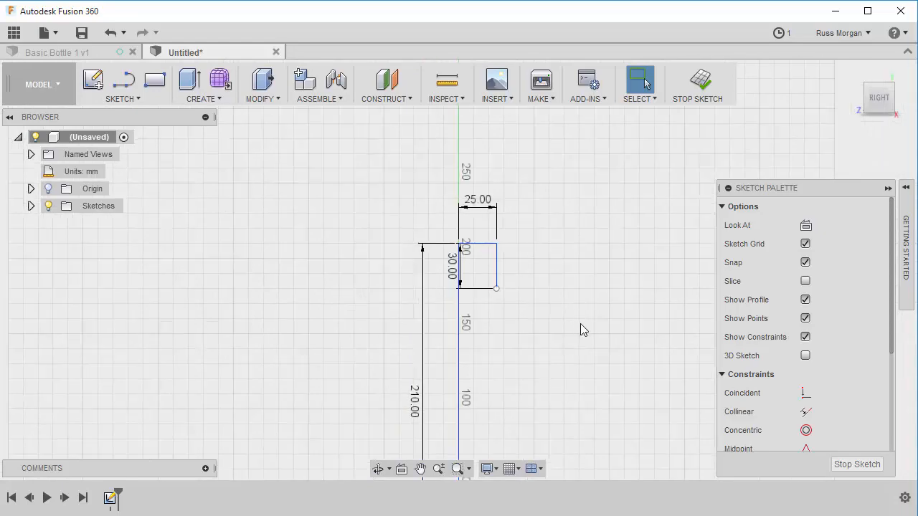
mouse_move(580, 323)
middle_mouse_down()
mouse_move(555, 276)
mouse_move(511, 251)
middle_mouse_up()
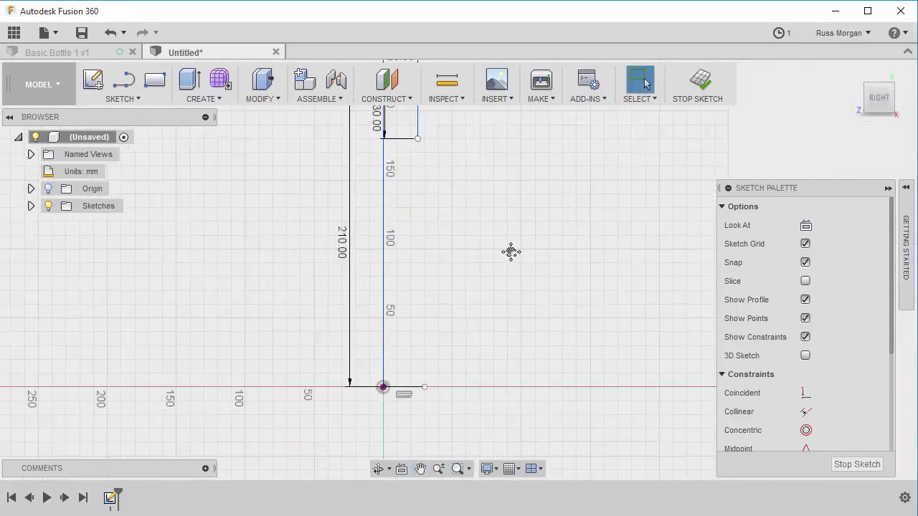
middle_click_drag(483, 211, 479, 273)
scroll(478, 273, "down", 1)
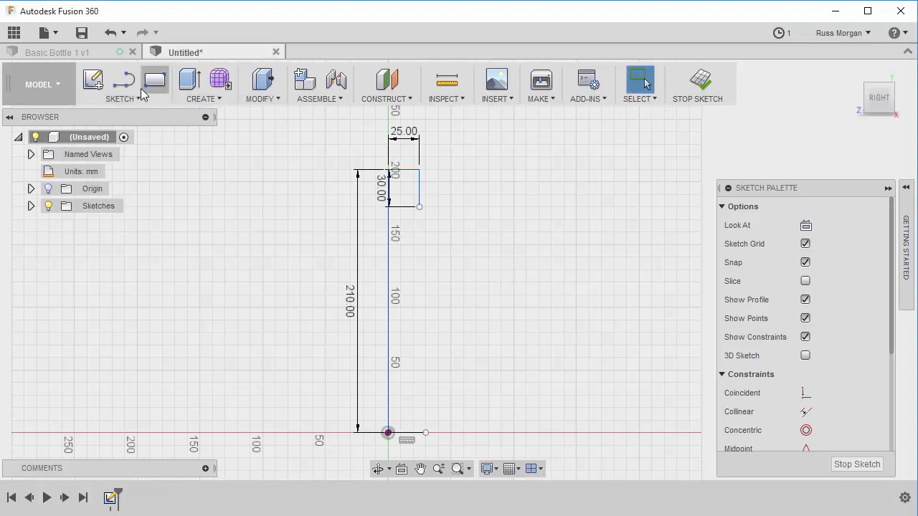
left_click(126, 101)
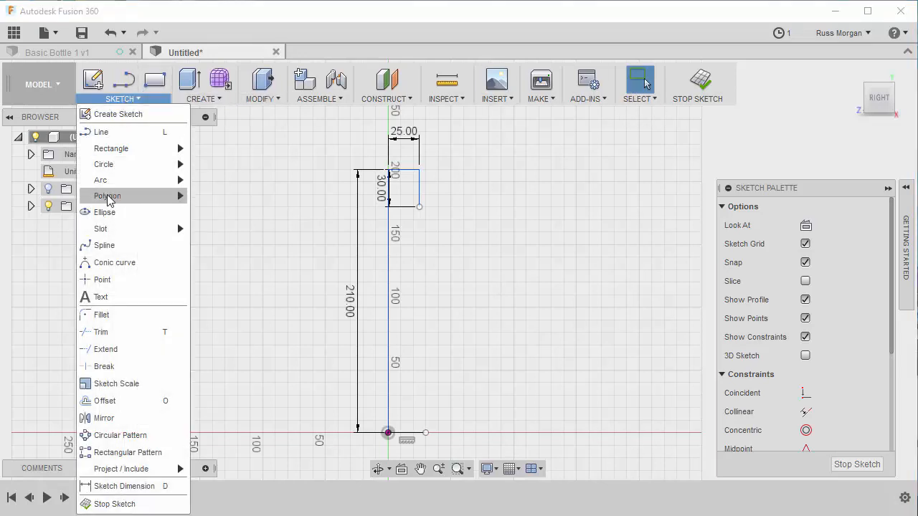
mouse_move(126, 184)
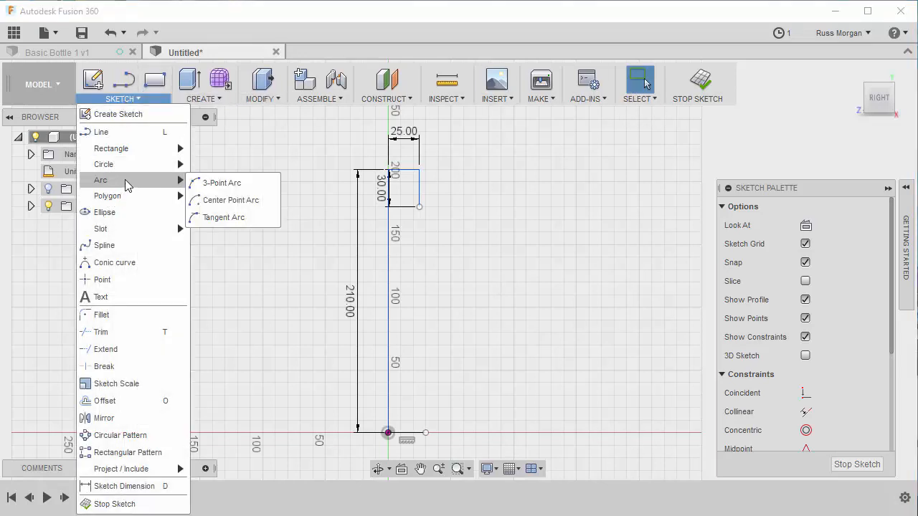
left_click(223, 184)
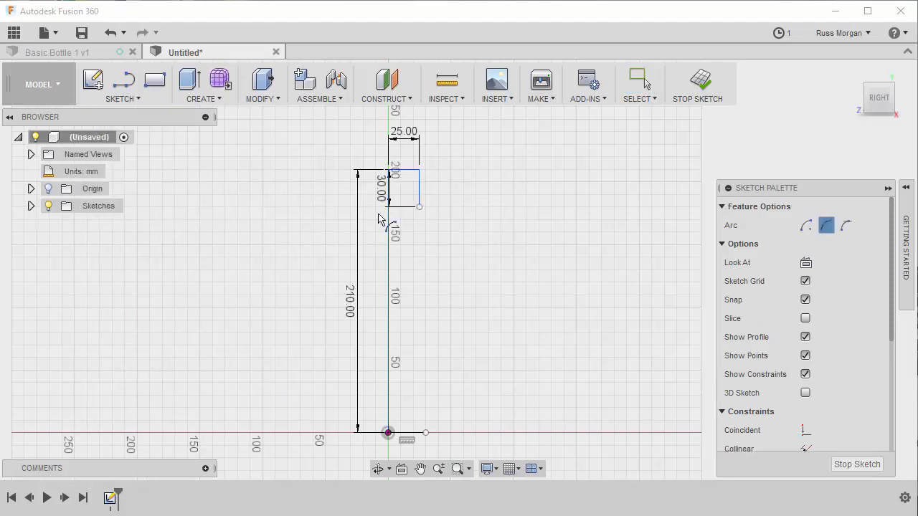
left_click(421, 208)
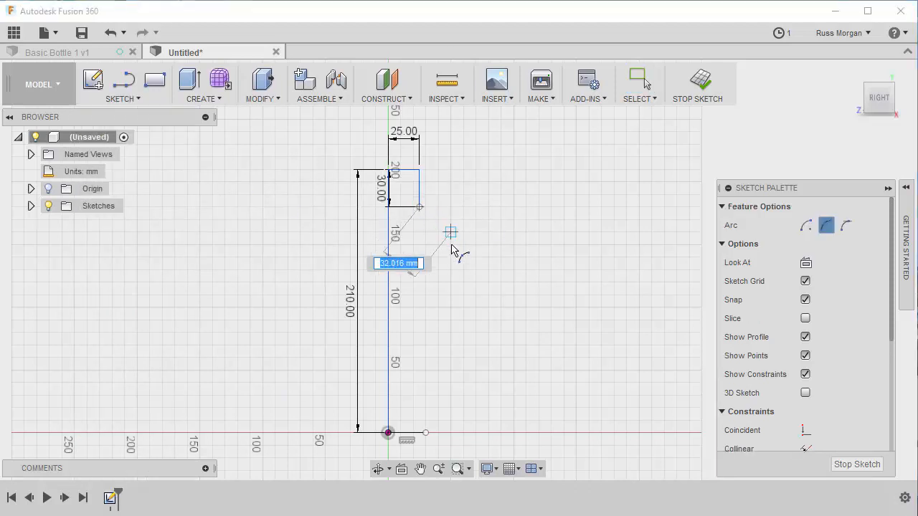
left_click(450, 307)
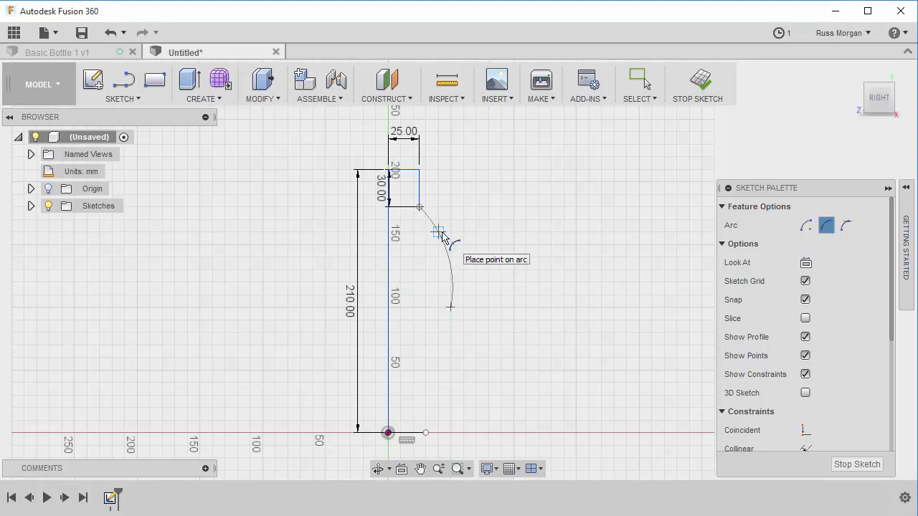
left_click(442, 237)
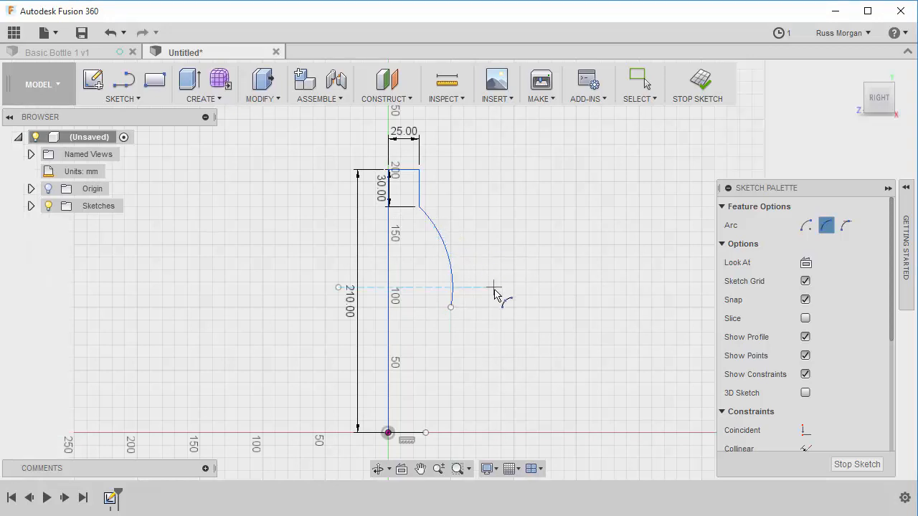
Close the profile with an inward-curving 3-point arc from the upper arc's lower end to the base line's outer end, and finish the sketch.
left_click(450, 307)
left_click(425, 432)
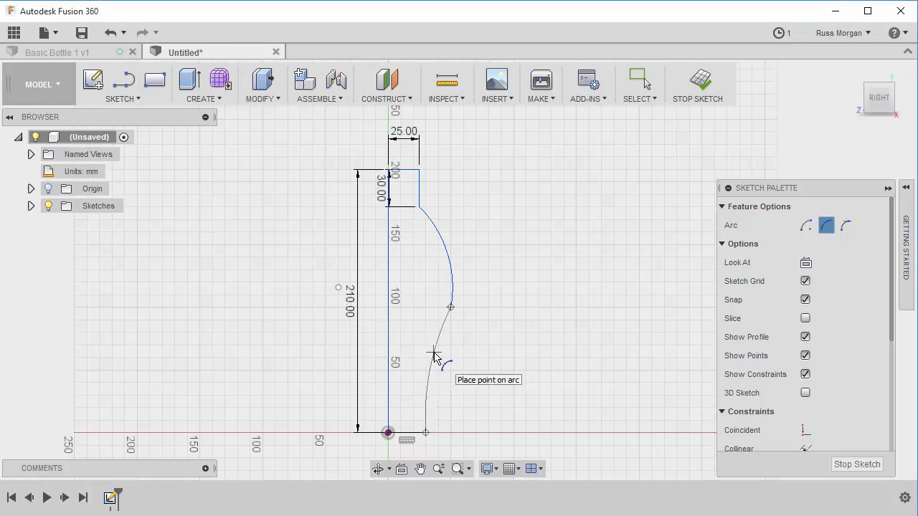
left_click(434, 356)
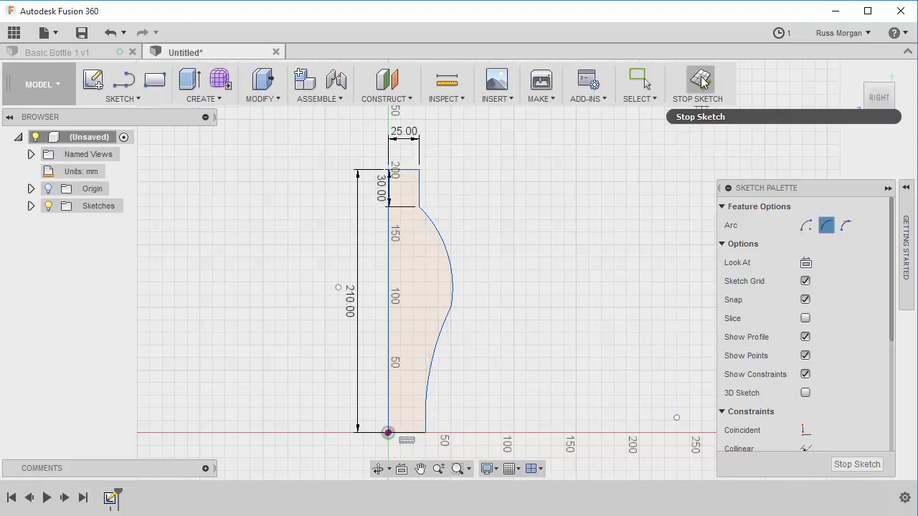
left_click(702, 80)
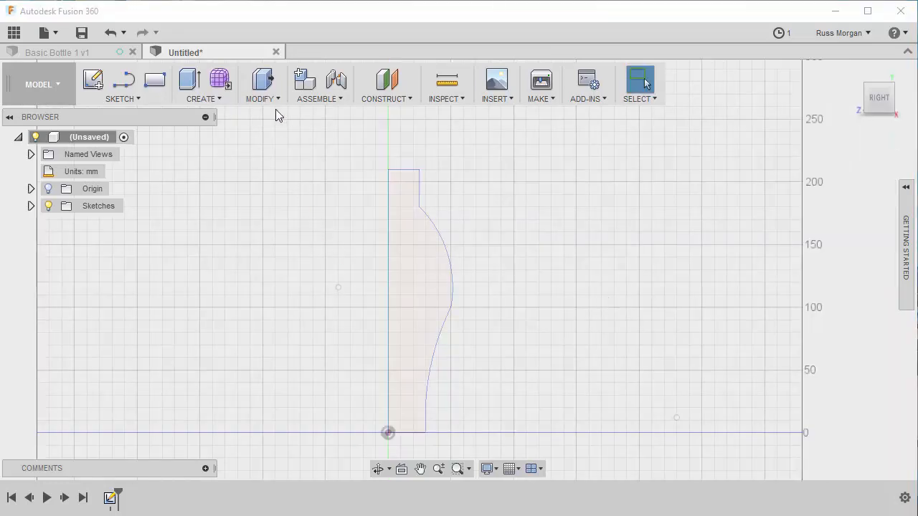
Revolve the closed half-profile 360 degrees around the 210 mm centre line as a new body.
left_click(221, 100)
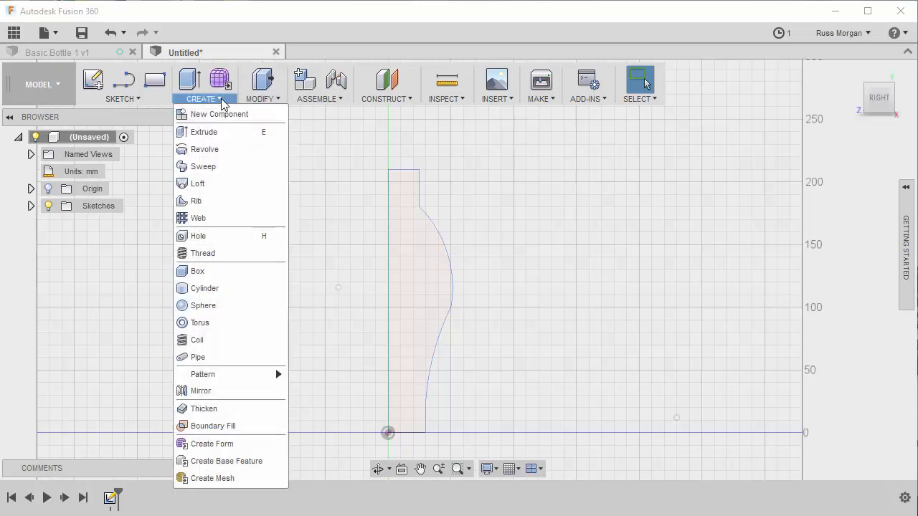
left_click(203, 152)
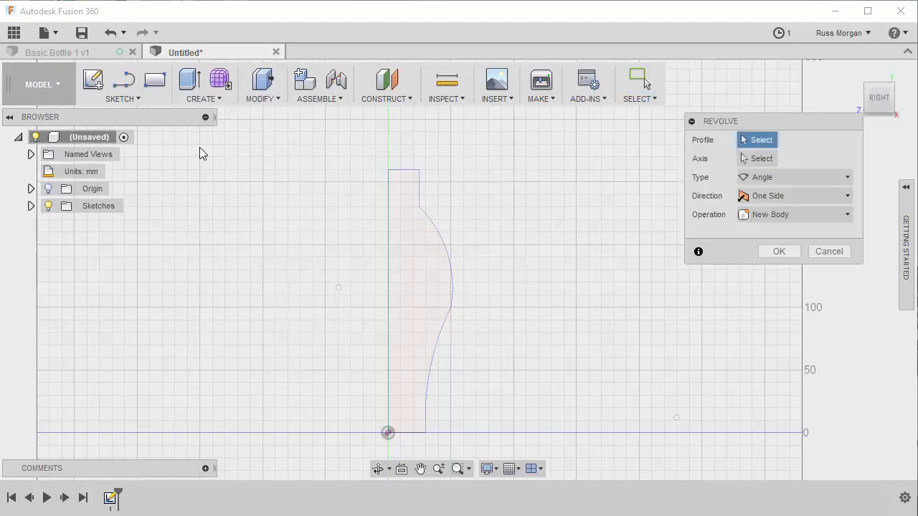
left_click(760, 159)
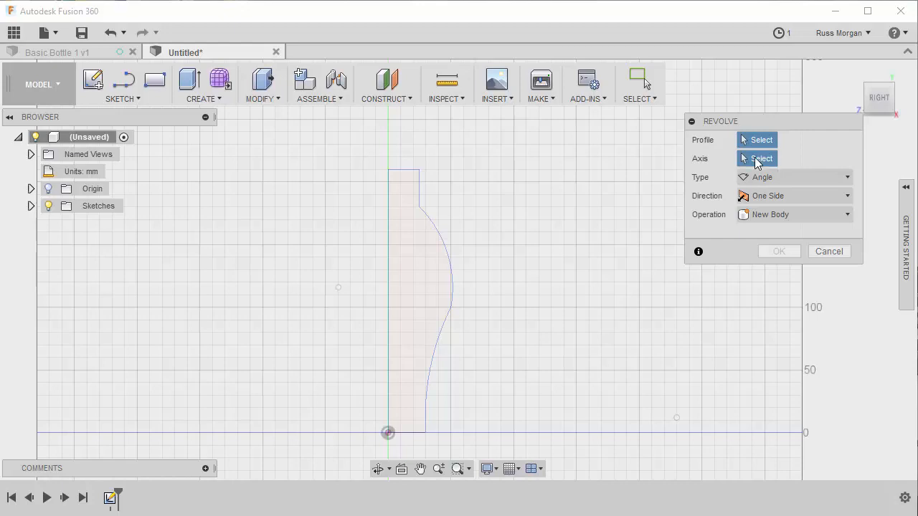
left_click(388, 244)
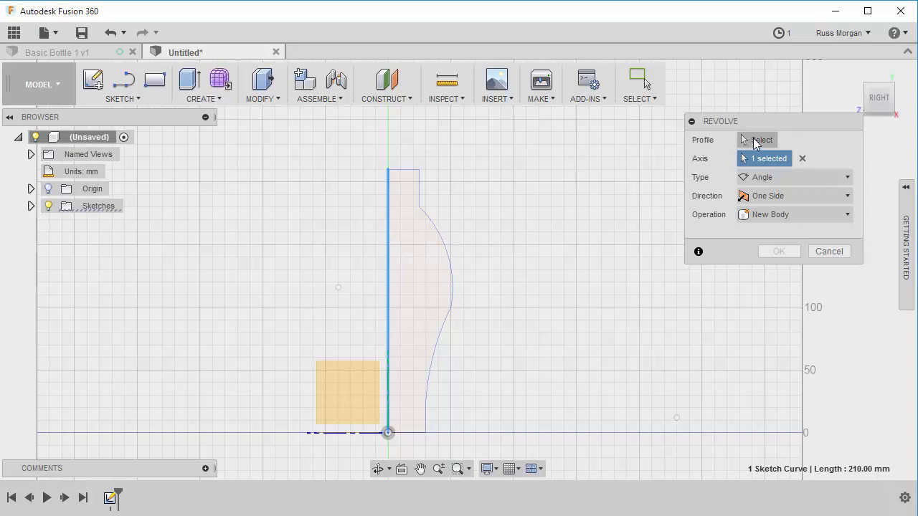
left_click(760, 141)
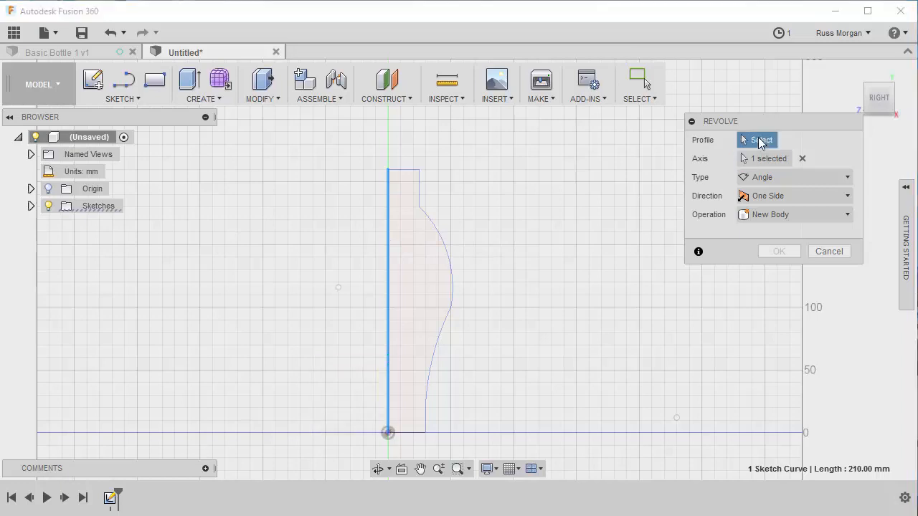
left_click(422, 252)
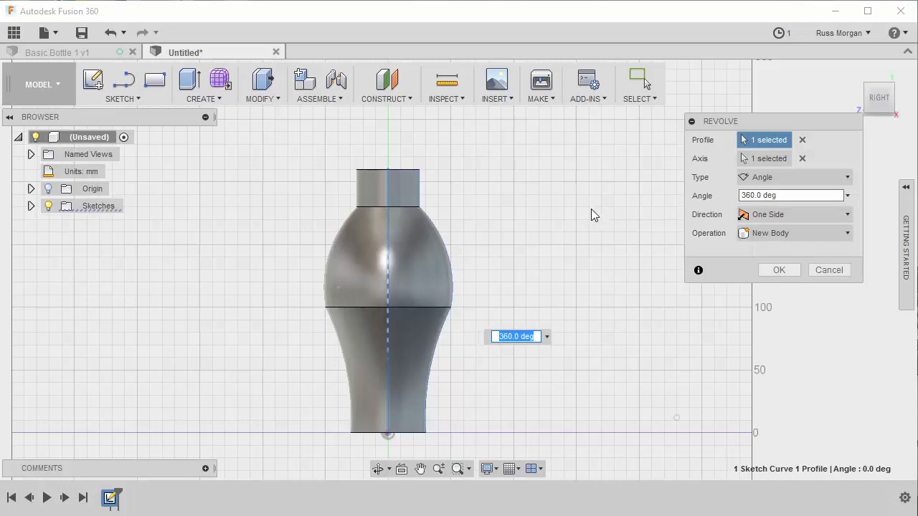
middle_click_drag(591, 208, 568, 254, "shift")
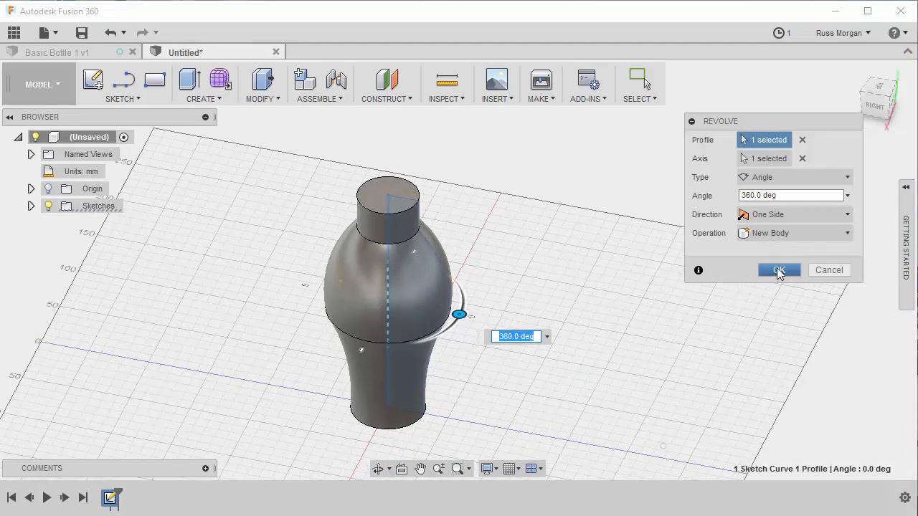
left_click(779, 271)
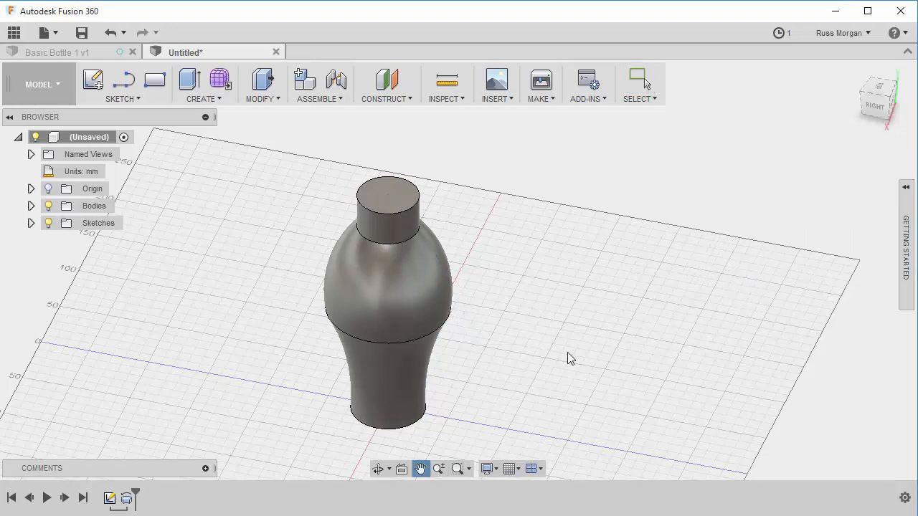
Edit the profile sketch to move the base line's outer endpoint outward to 40 mm from the centre line, and finish the sketch.
middle_click_drag(567, 352, 595, 328)
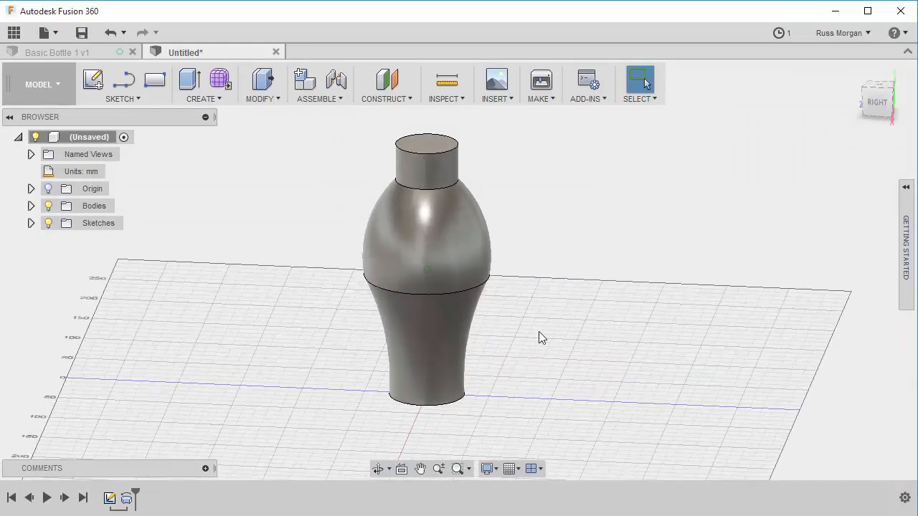
right_click(110, 499)
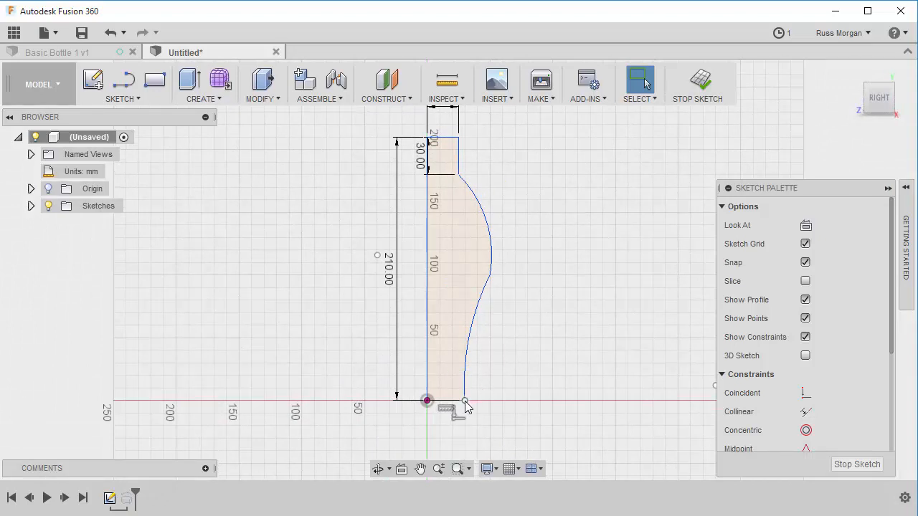
left_click_drag(465, 402, 477, 401)
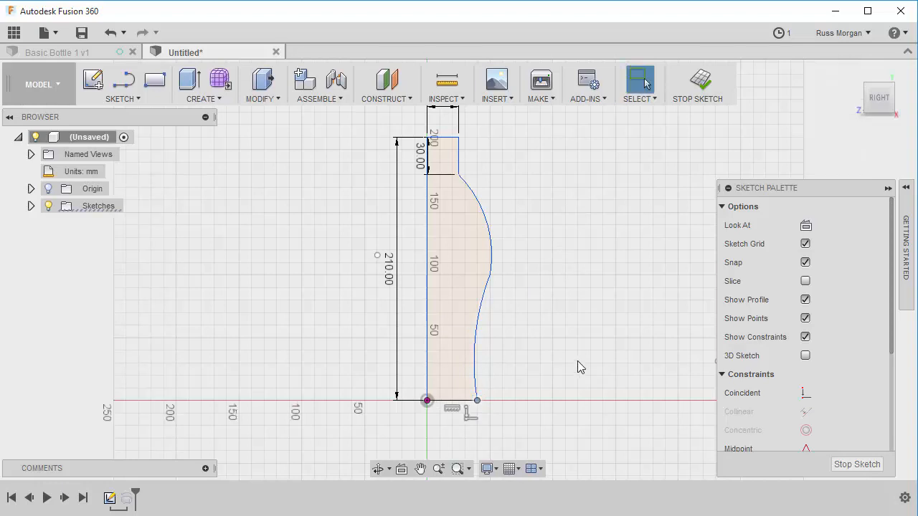
left_click(697, 85)
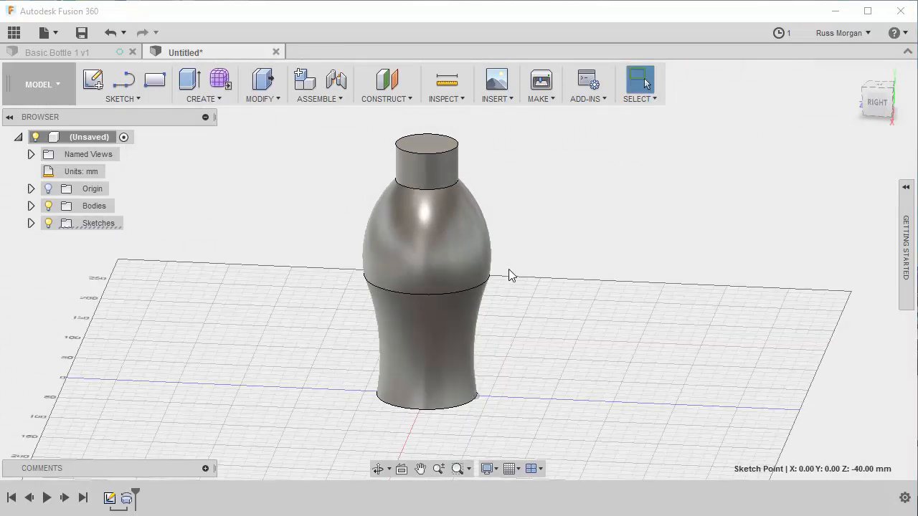